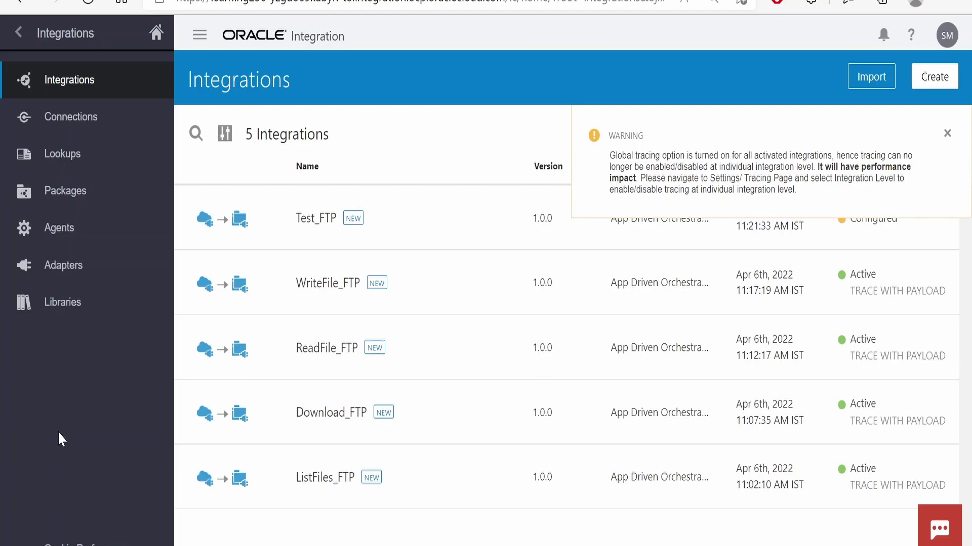
- Dismiss the tracing warning and open the Download_FTP row's actions menu
click(947, 134)
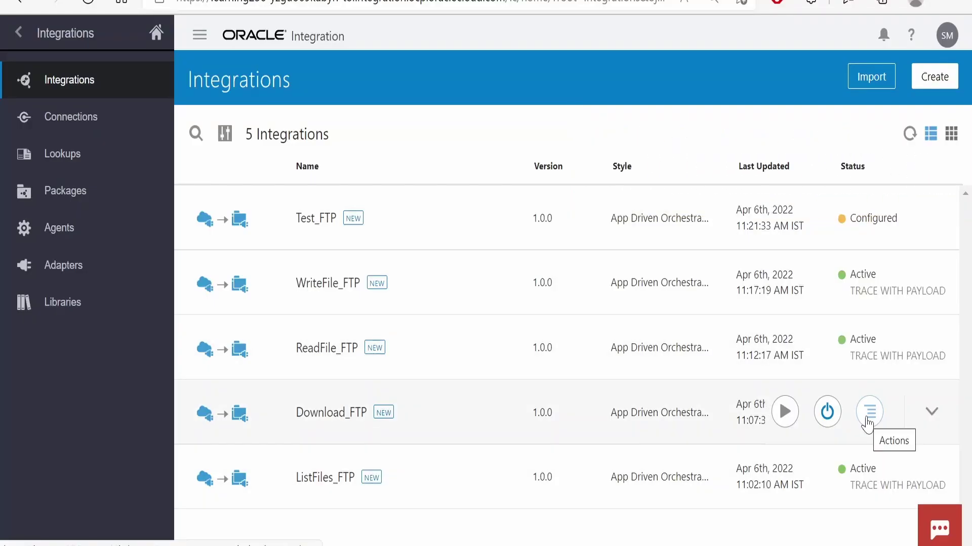
click(867, 419)
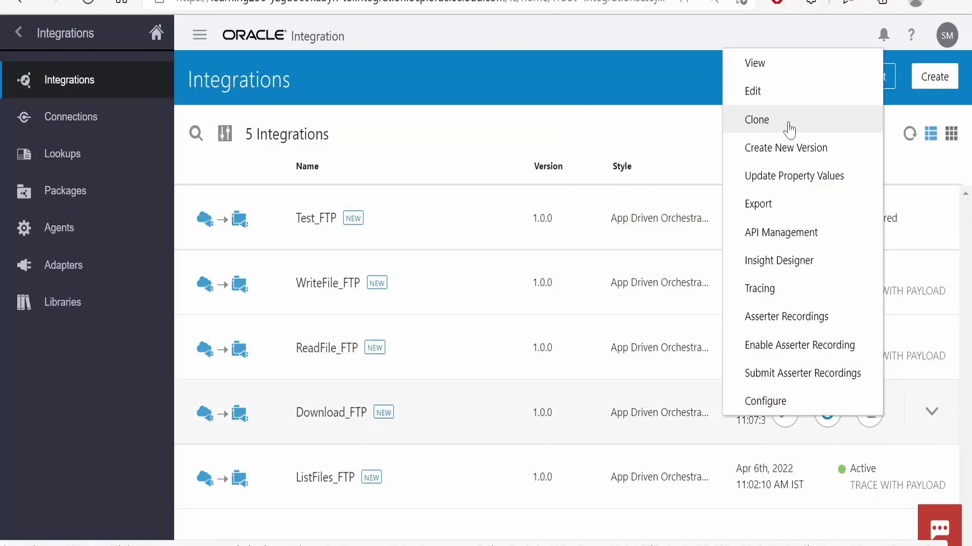
- Clone Download_FTP under the name Download_FTP_StageRead
click(789, 129)
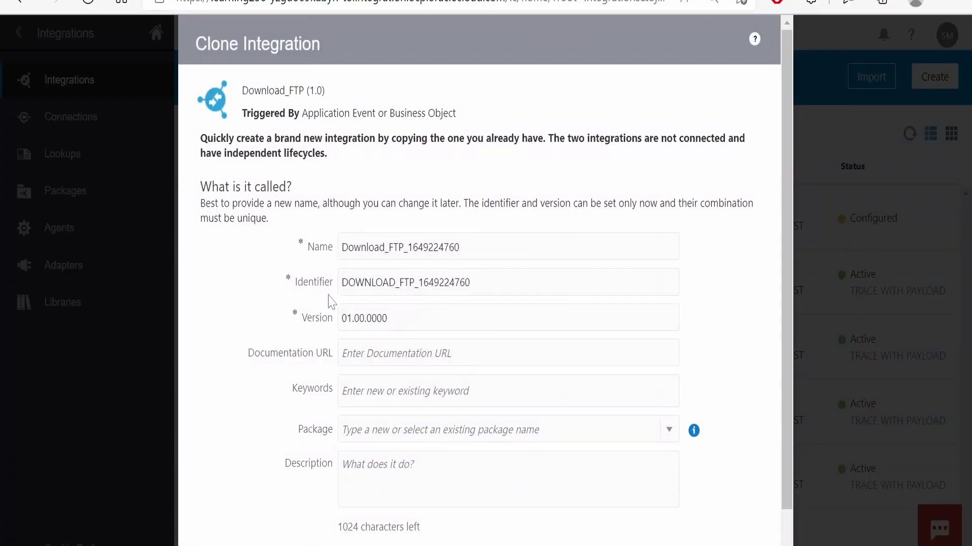
drag(460, 247, 418, 248)
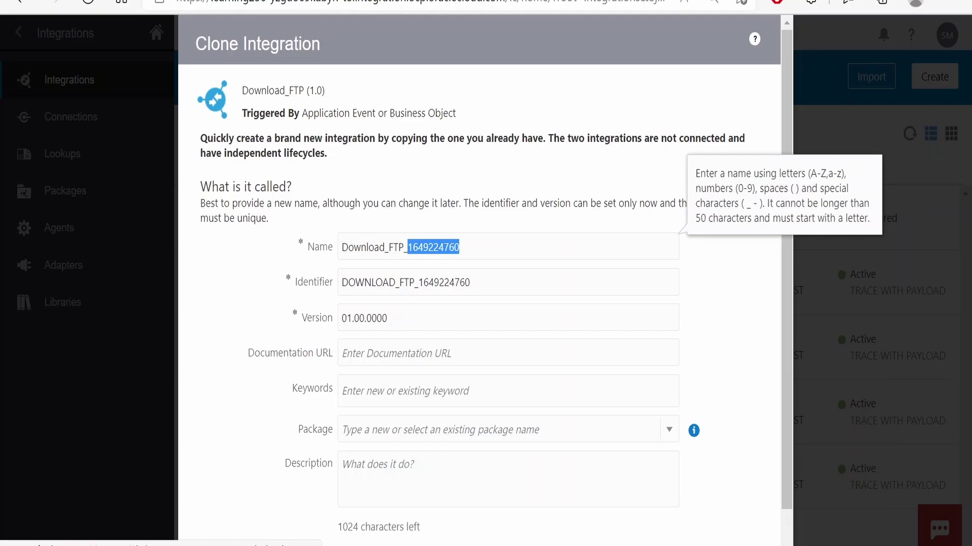
text(Stage)
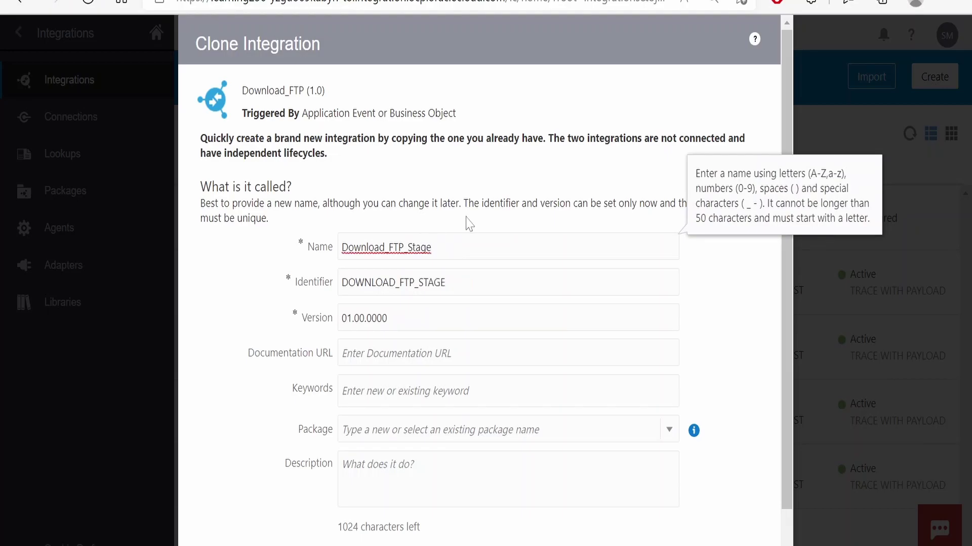
text(Read)
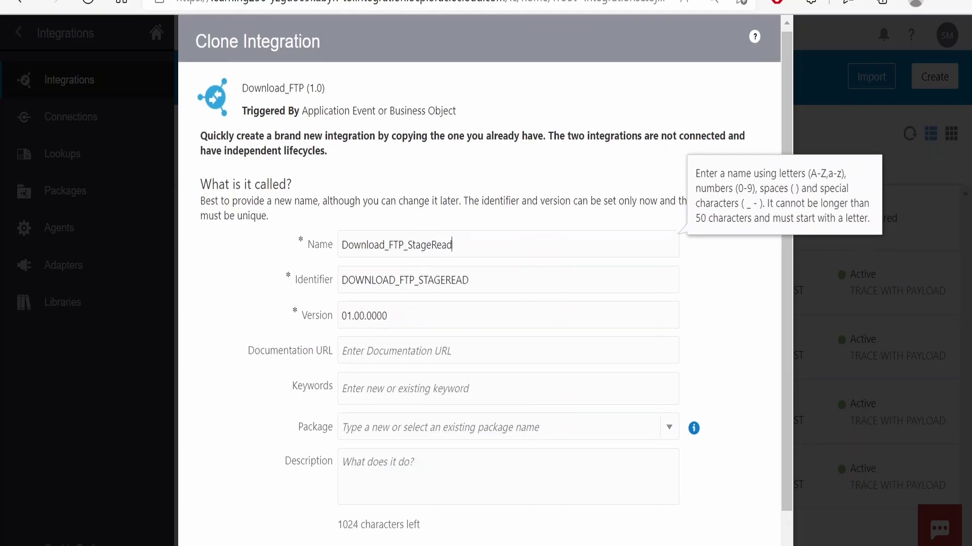
scroll(469, 223, down, 1)
click(740, 527)
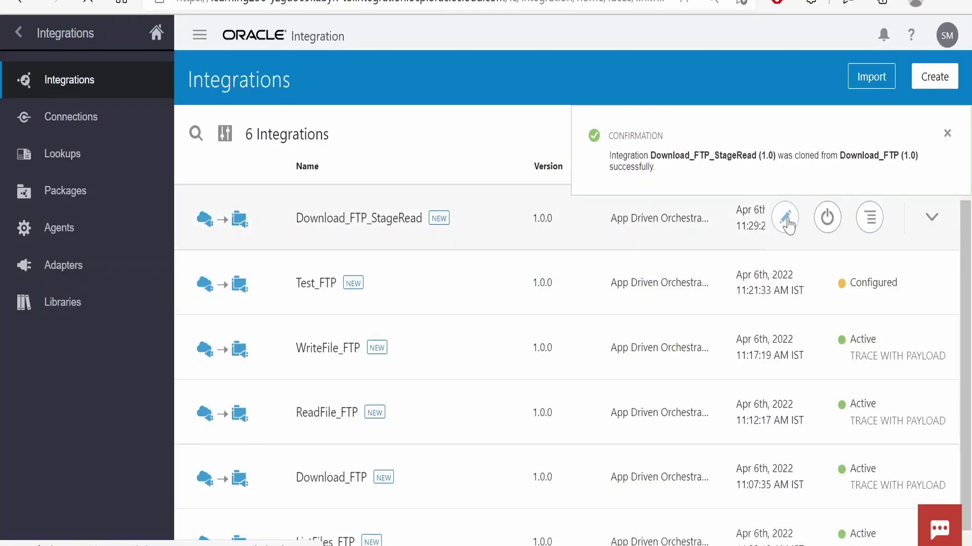
- Edit Download_FTP_StageRead and insert a Stage File action after DownloadFile
click(786, 219)
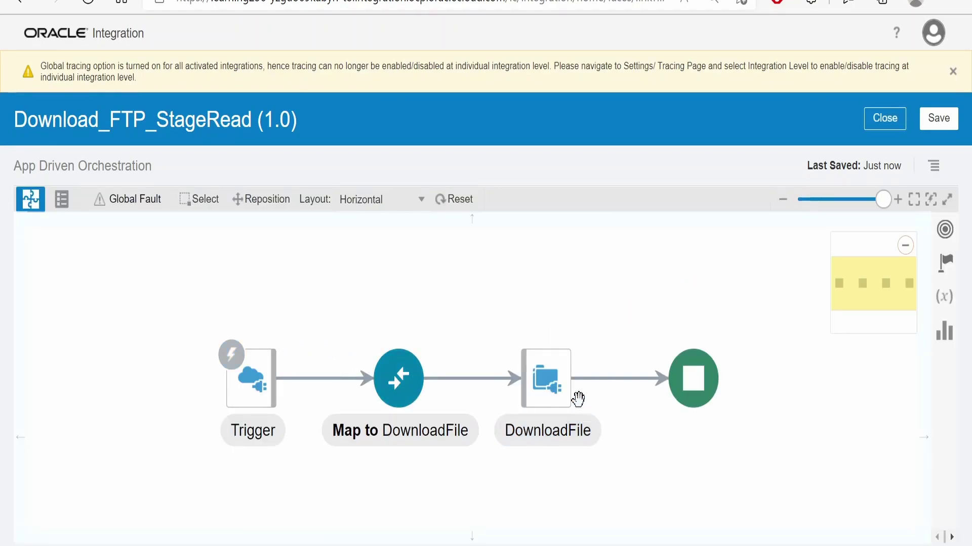
mouse_move(619, 379)
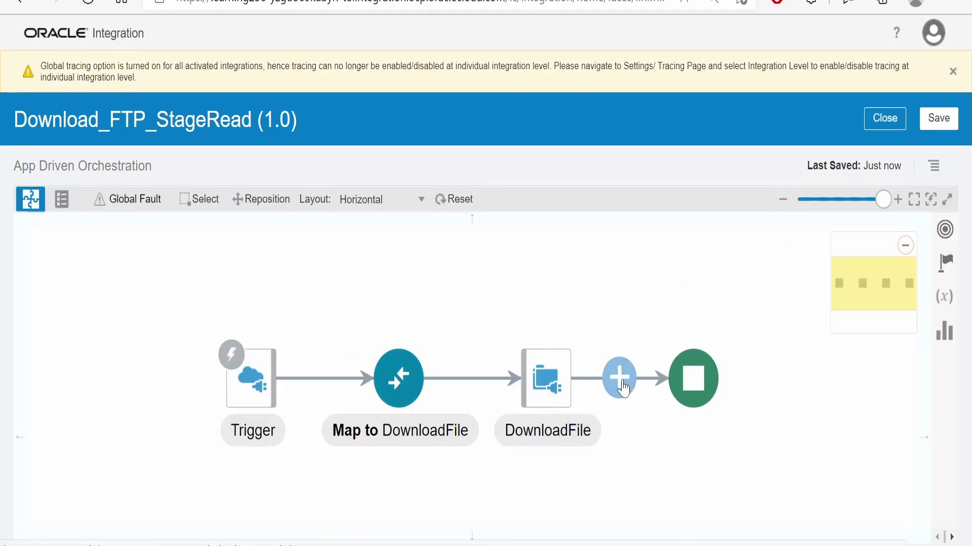
click(621, 383)
text(g)
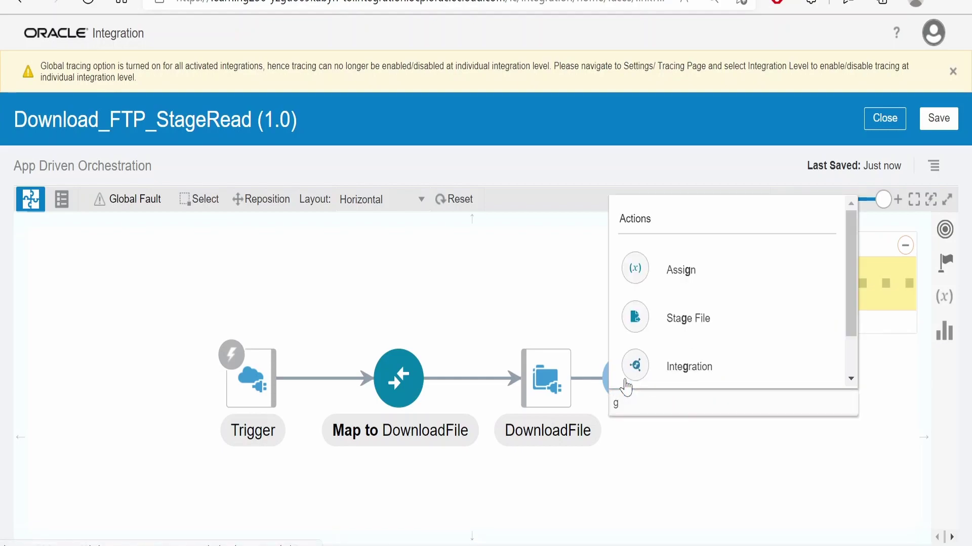
key(BackSpace)
text(stag)
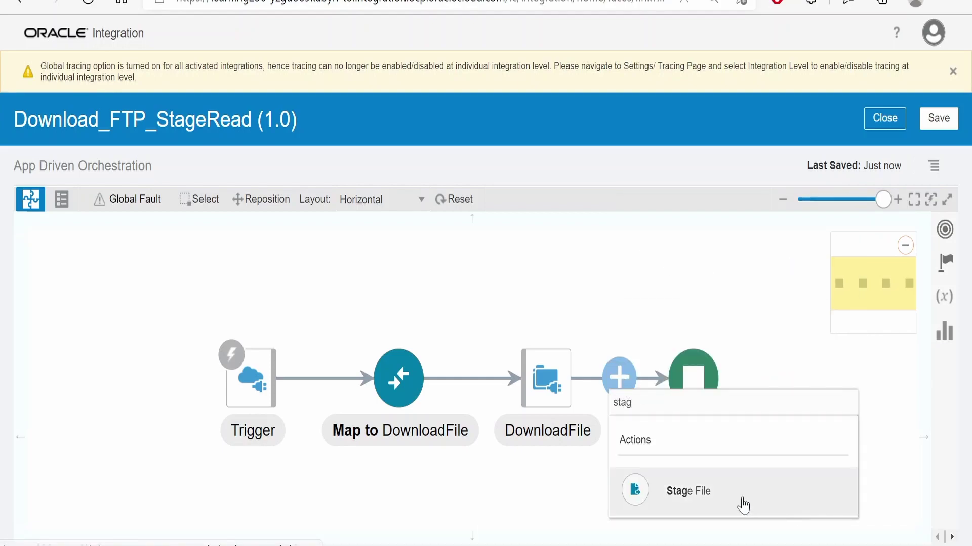
click(742, 505)
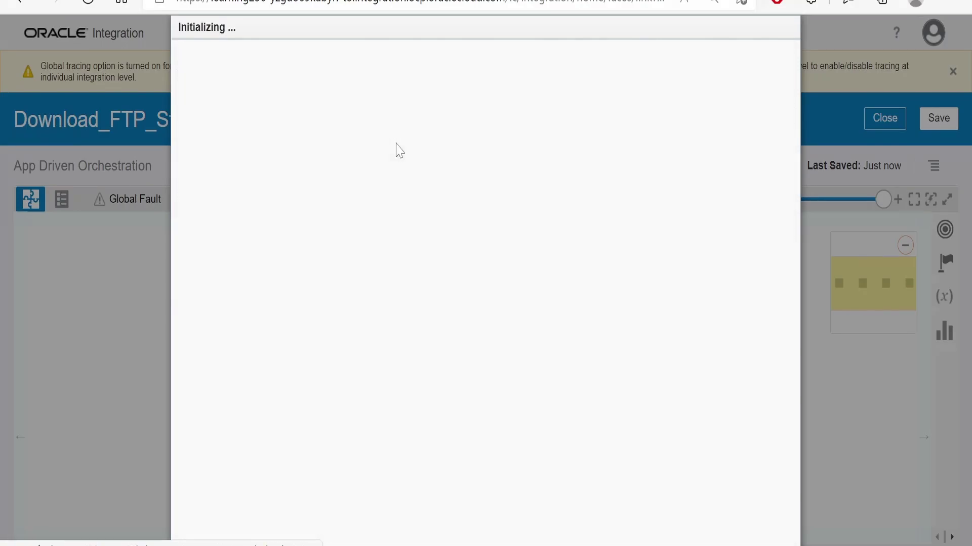
- Name the Stage File action, keep Read Entire File, and enable Configure File Reference
click(403, 122)
text(Read)
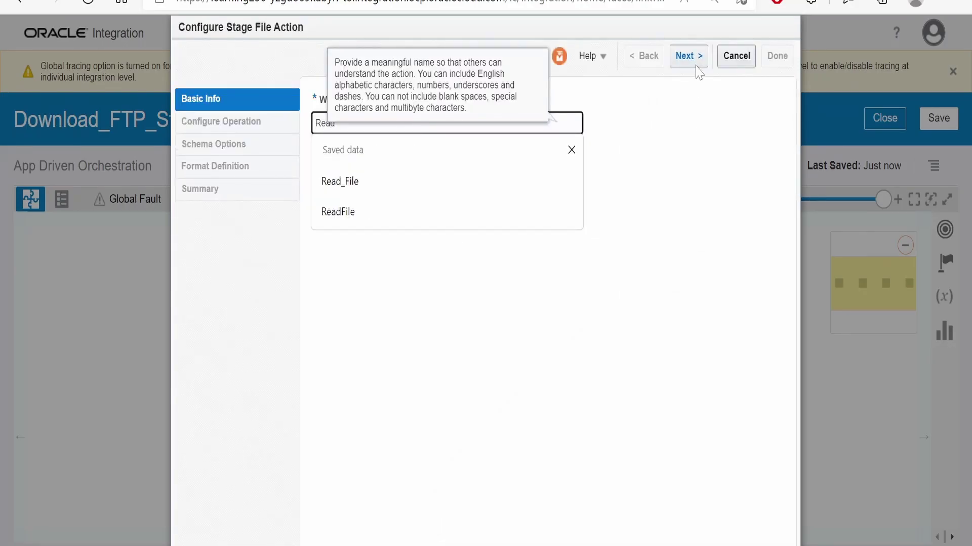
click(692, 61)
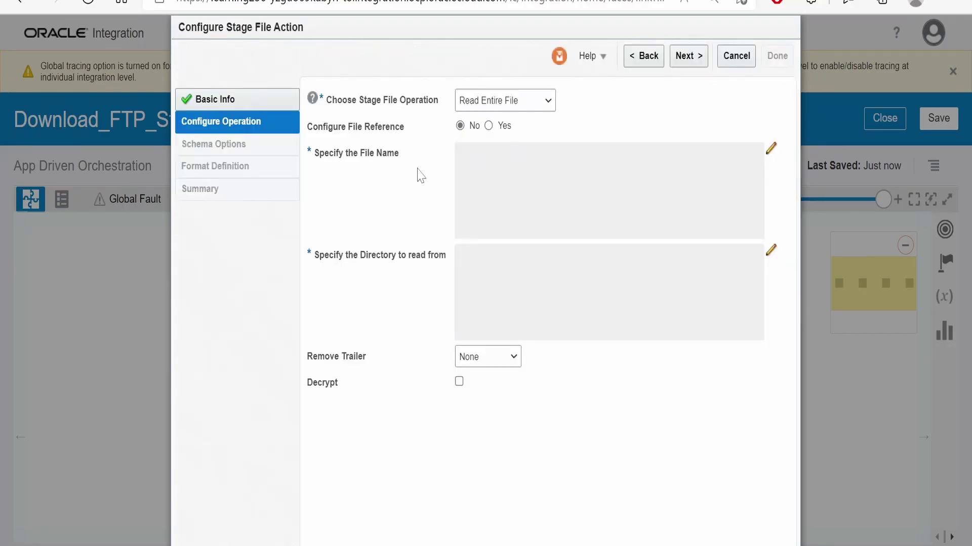
click(485, 105)
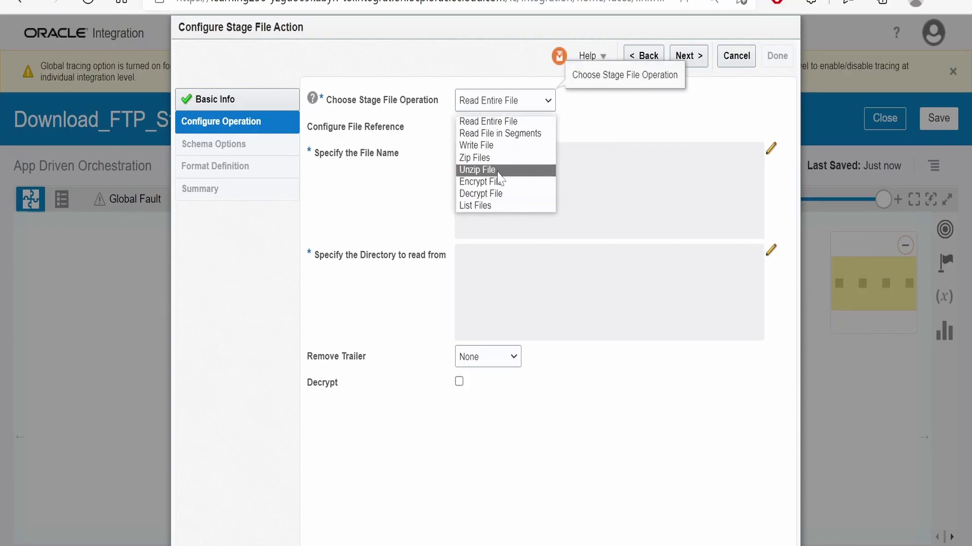
click(497, 123)
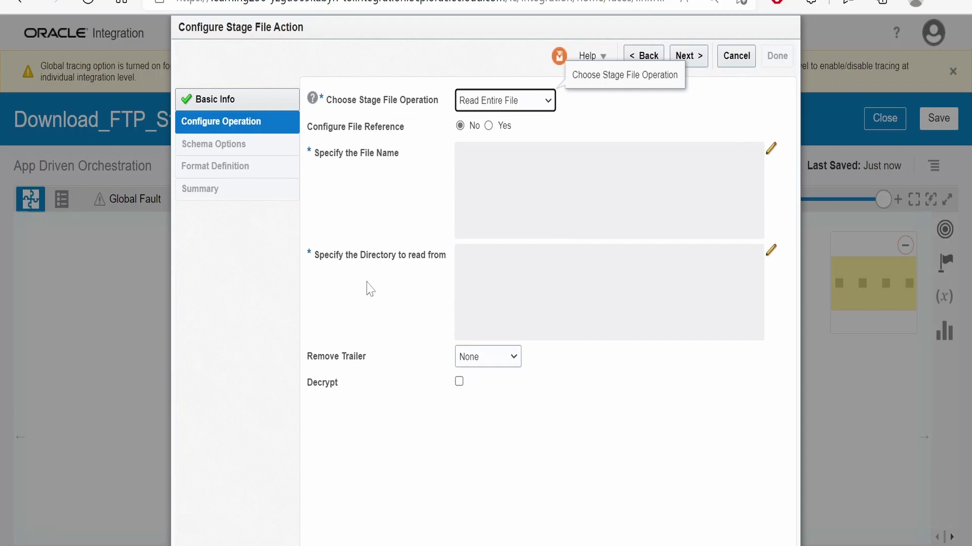
click(490, 126)
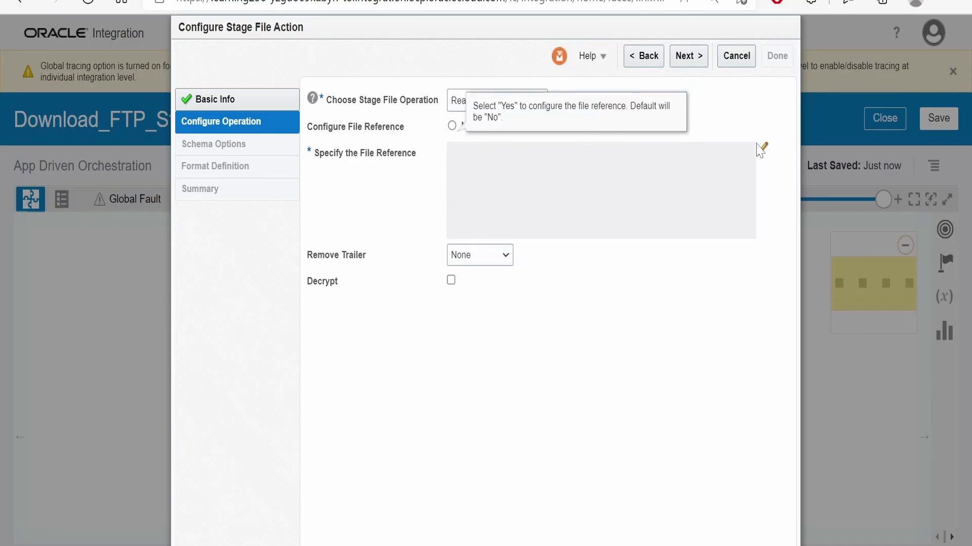
- Build the file reference expression from DownloadResponse > ICSFiles > ICSFile > FileReference
click(763, 149)
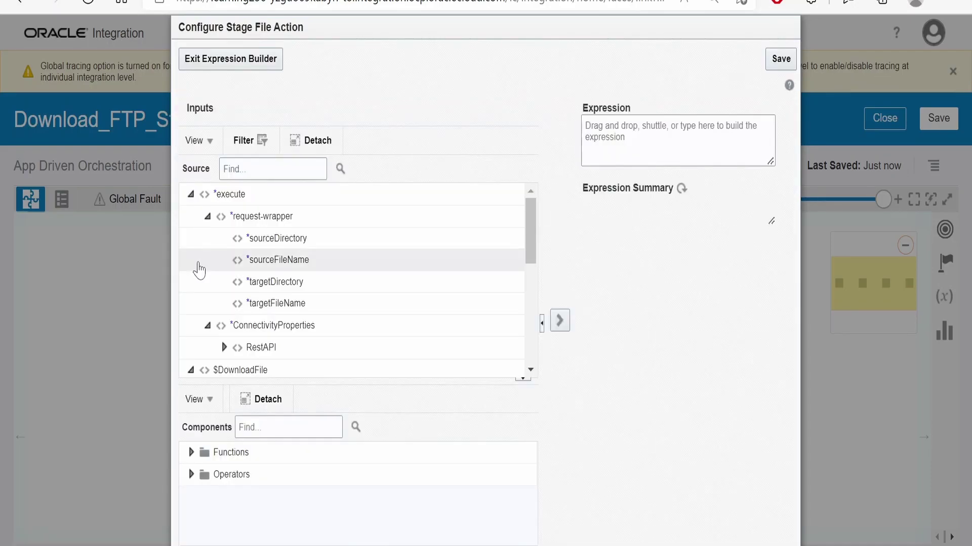
scroll(223, 282, down, 3)
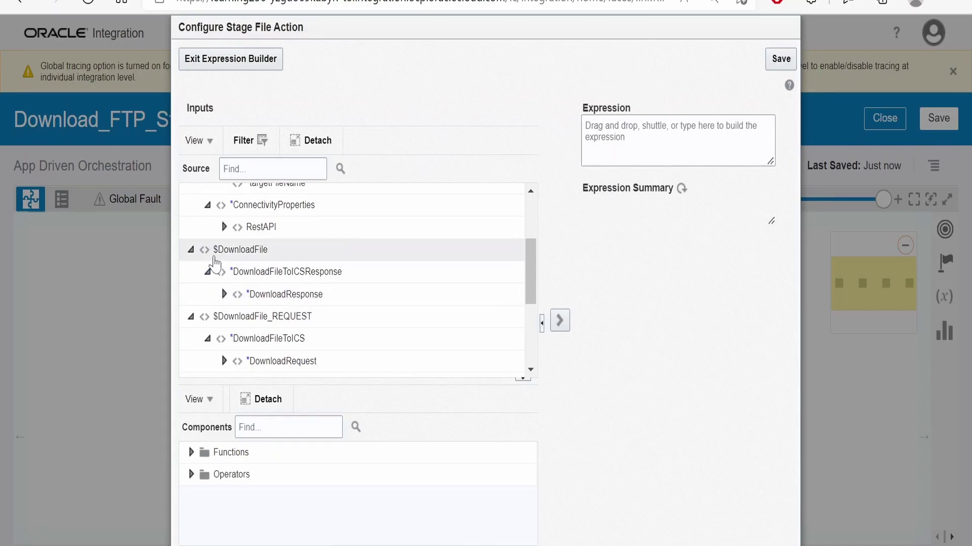
click(224, 295)
click(239, 316)
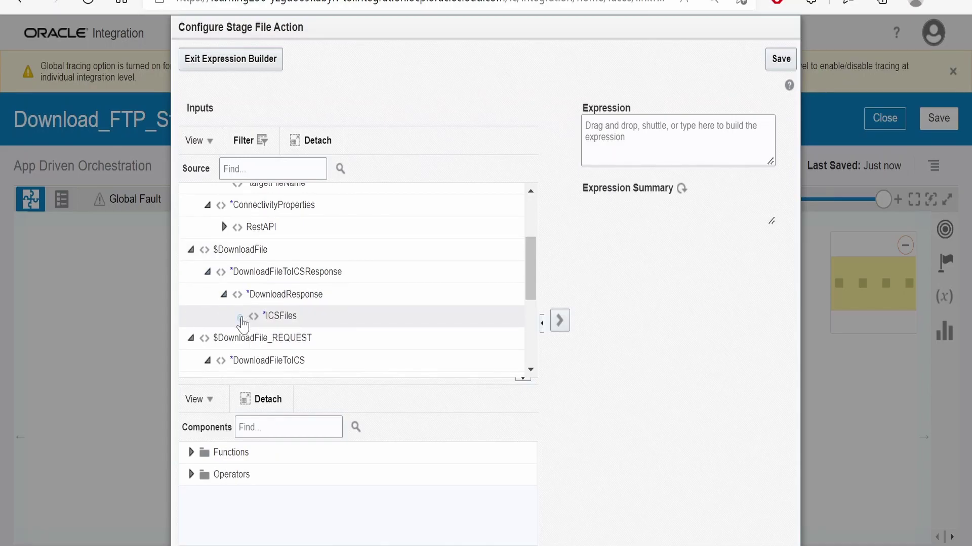
click(287, 339)
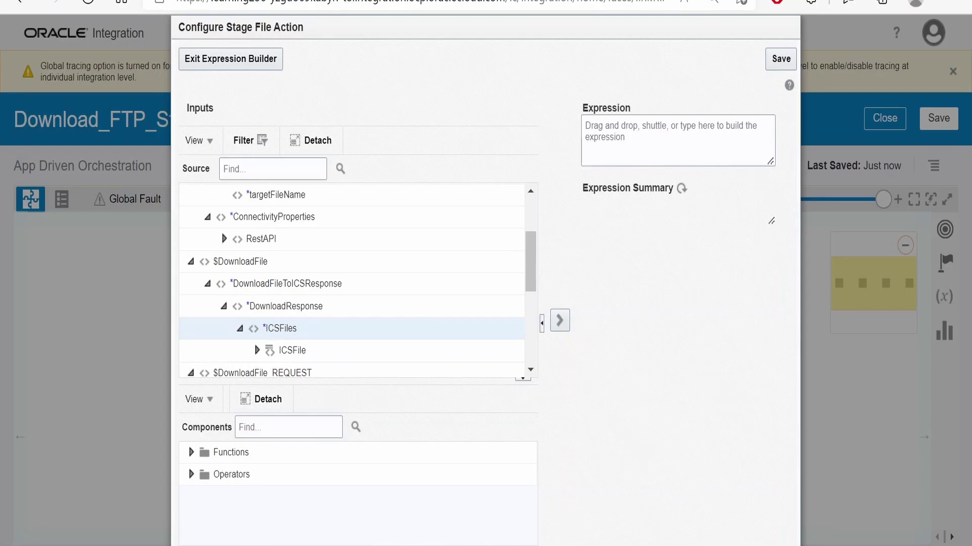
scroll(288, 334, down, 2)
click(256, 229)
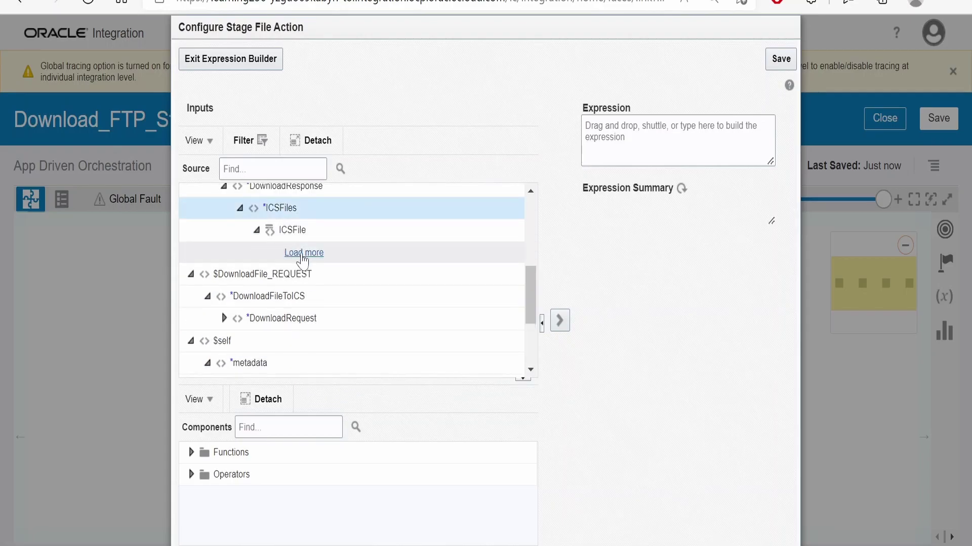
click(308, 253)
click(313, 263)
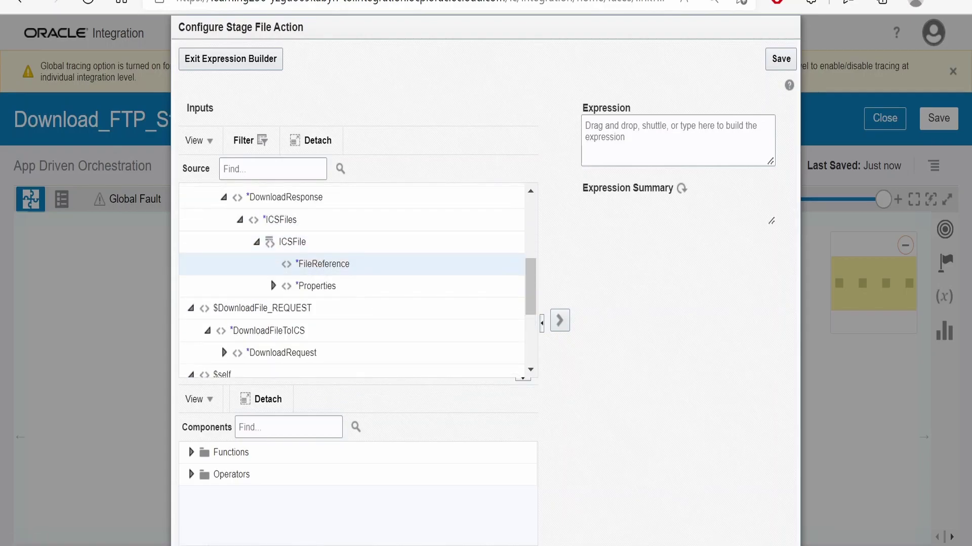
click(559, 320)
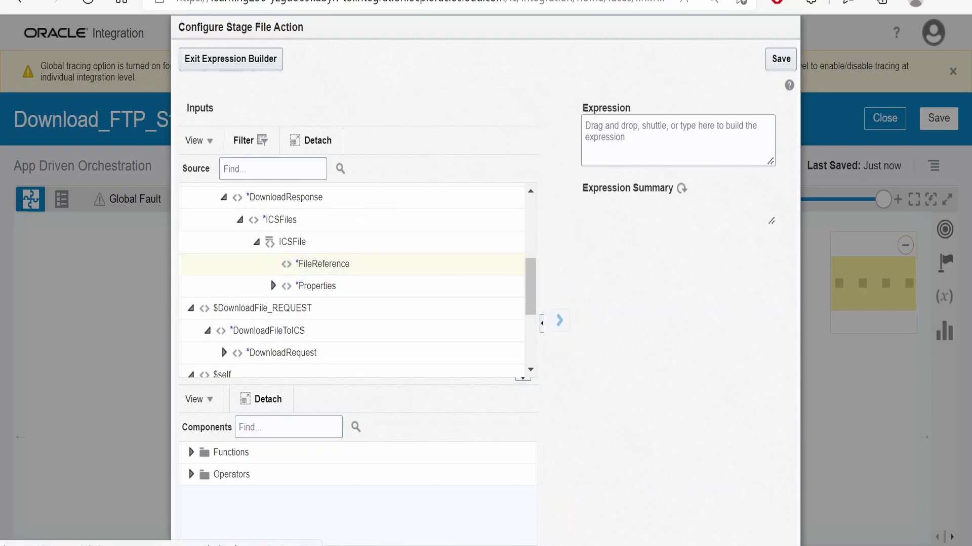
- Save the FileReference expression and advance to Schema Options with the CSV sample option
click(775, 68)
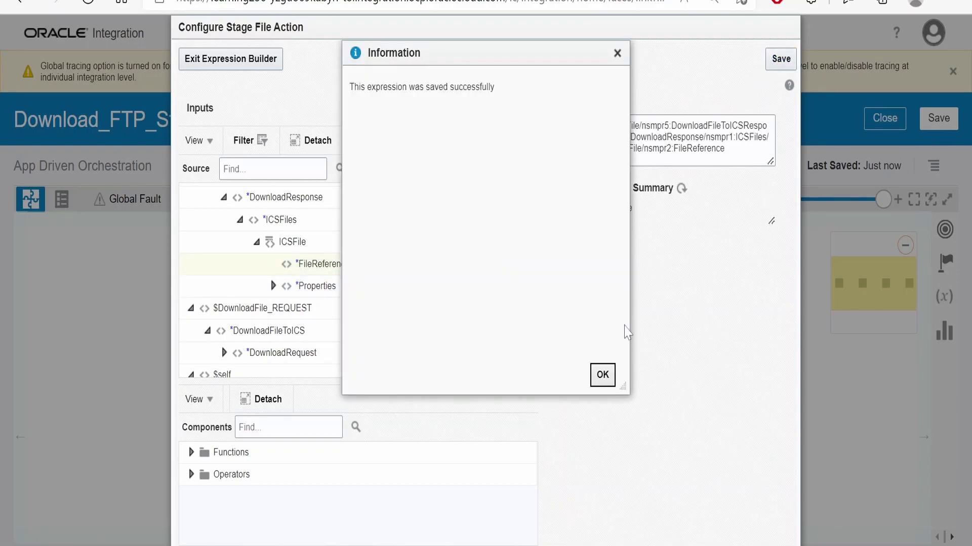
click(600, 373)
click(227, 58)
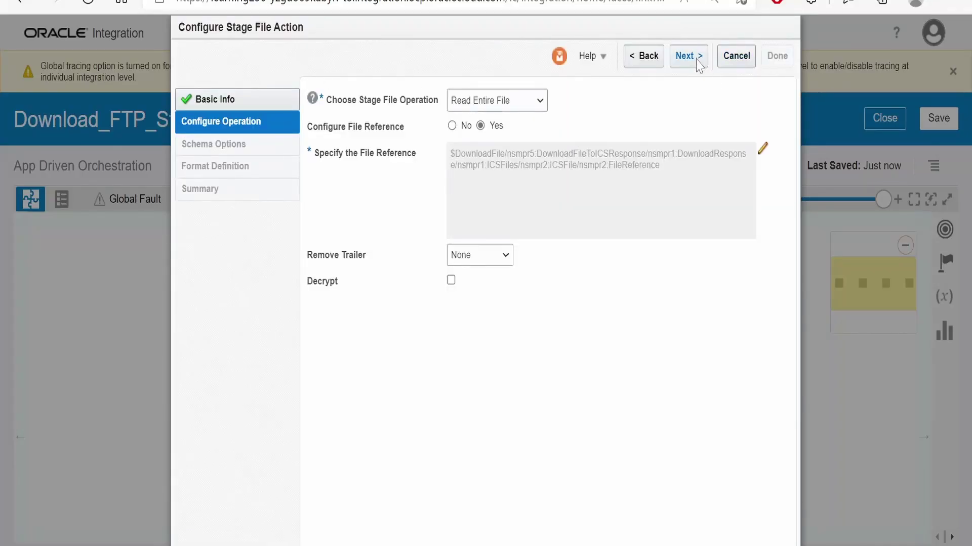
click(688, 57)
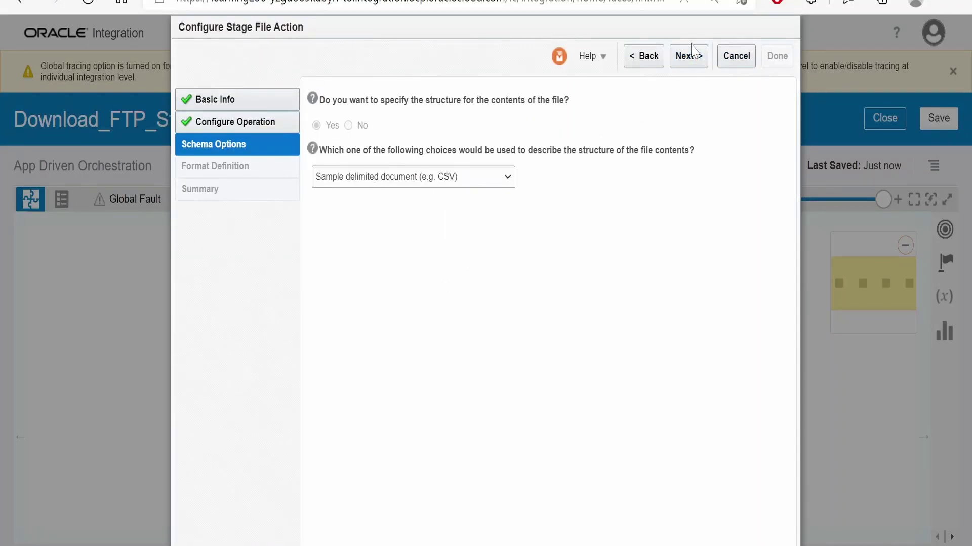
- Load snakes_count_10000.csv as the sample, naming the record 'record' and the recordset 'recordset'
click(689, 56)
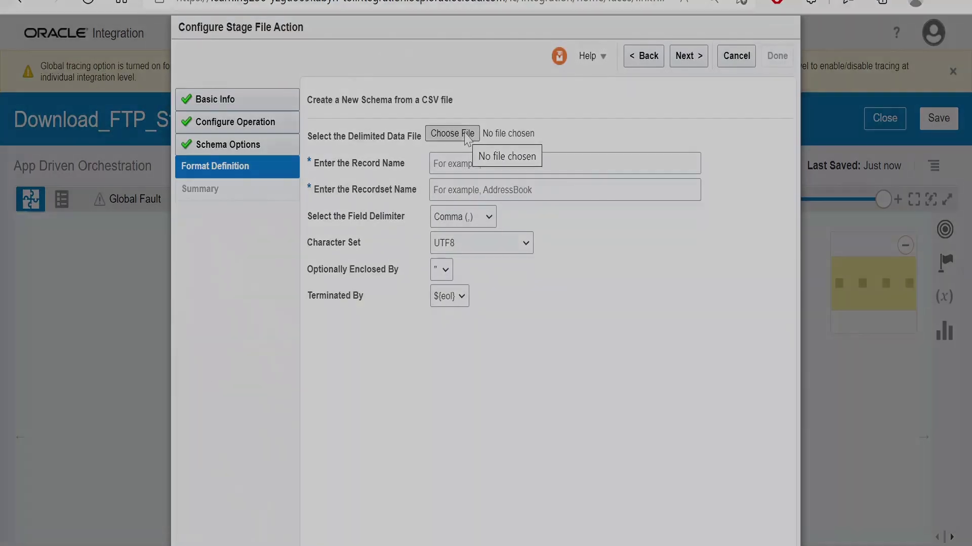
click(466, 138)
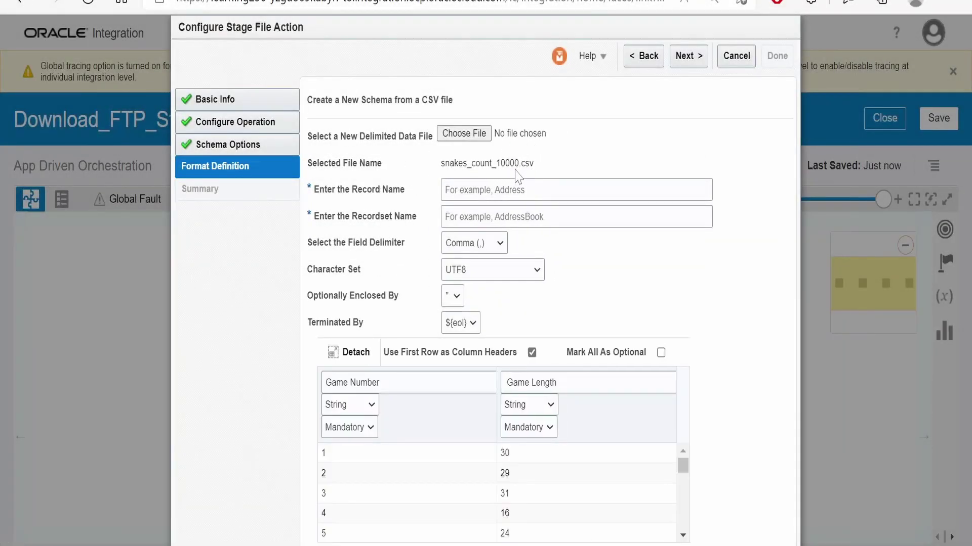
click(471, 190)
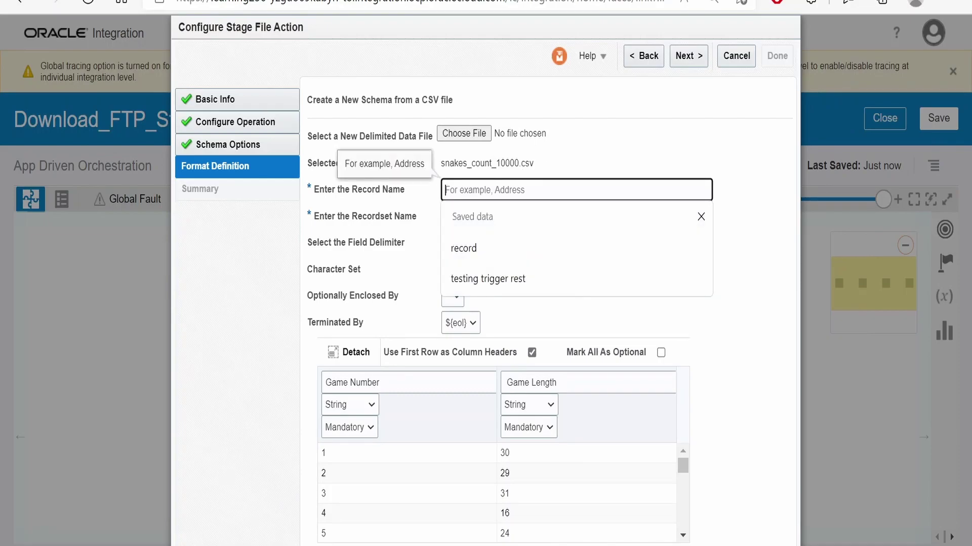
click(464, 247)
click(470, 216)
click(469, 305)
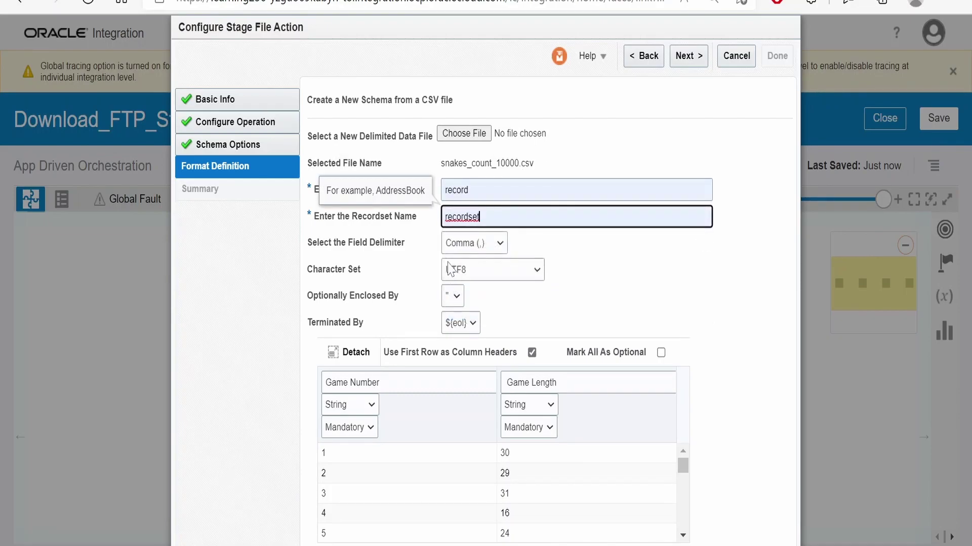
- Mark all columns optional, disable first-row headers, and make C1 mandatory
click(661, 352)
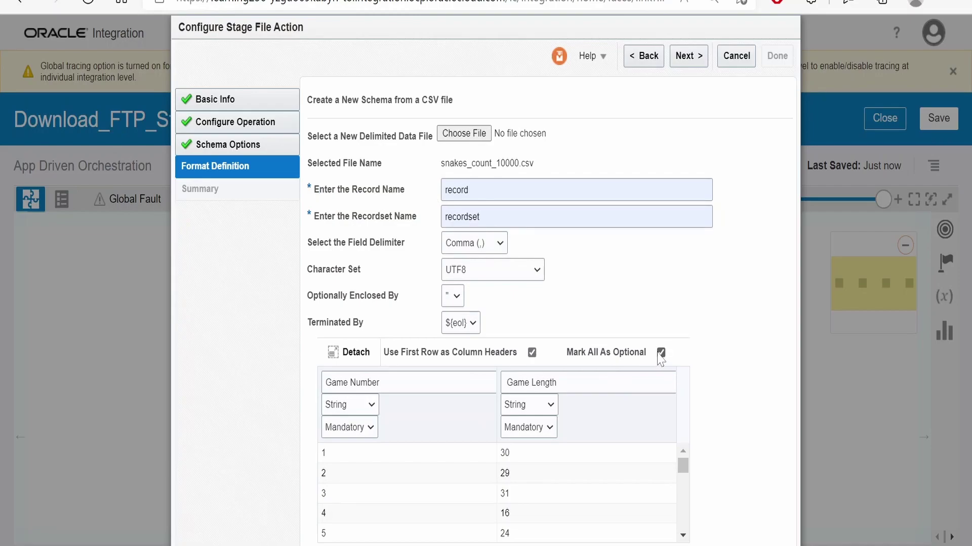
click(532, 353)
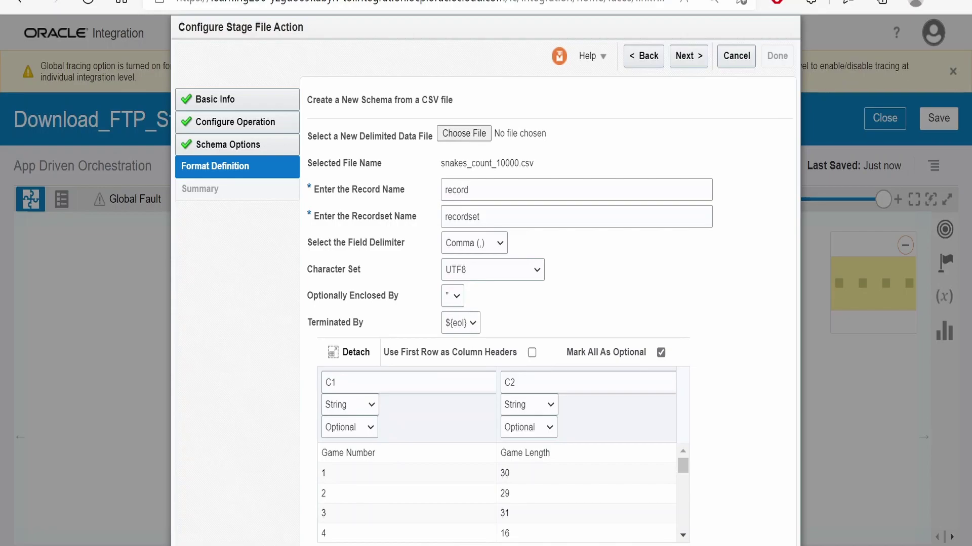
click(345, 432)
click(345, 447)
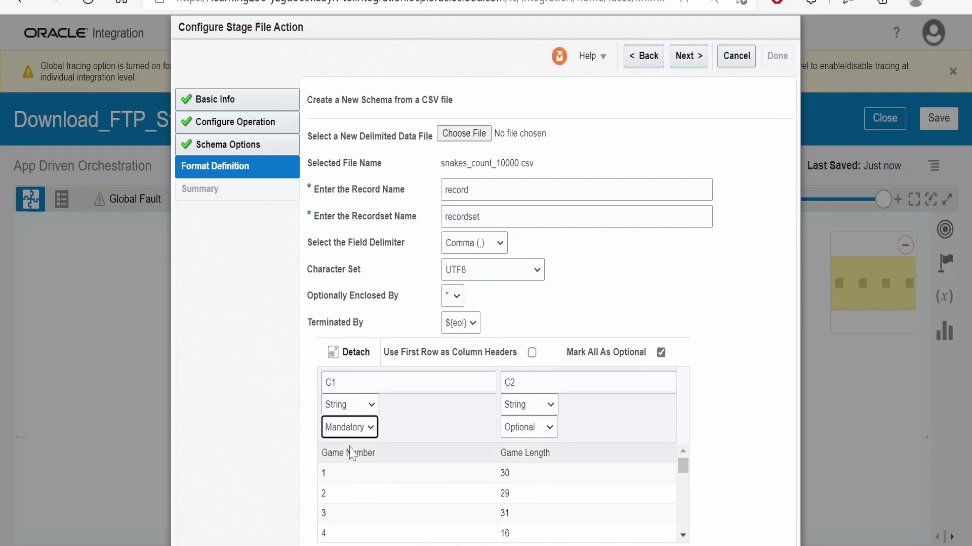
- Reach the Summary page and finish the Read stage file wizard
click(700, 59)
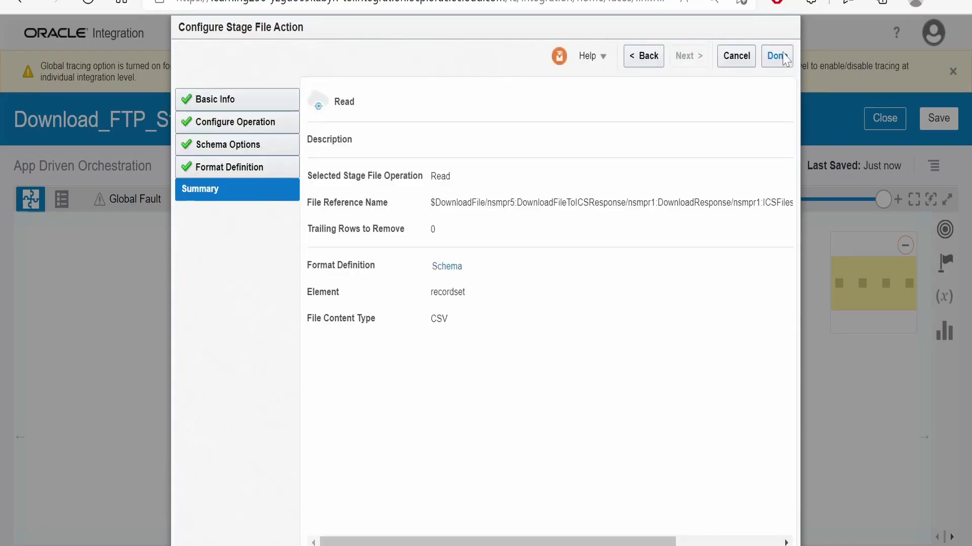
click(782, 56)
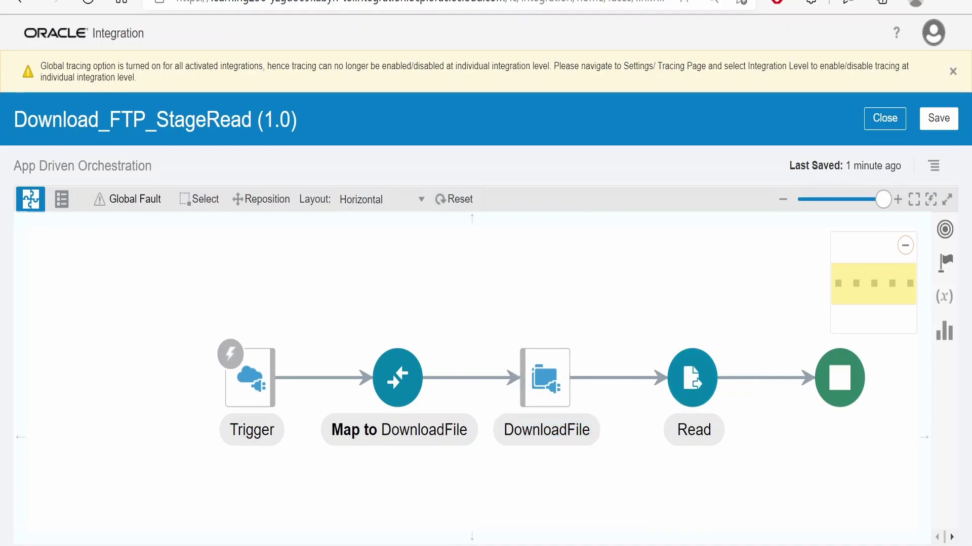
- Save and close Download_FTP_StageRead, then activate it from the Integrations list
click(890, 118)
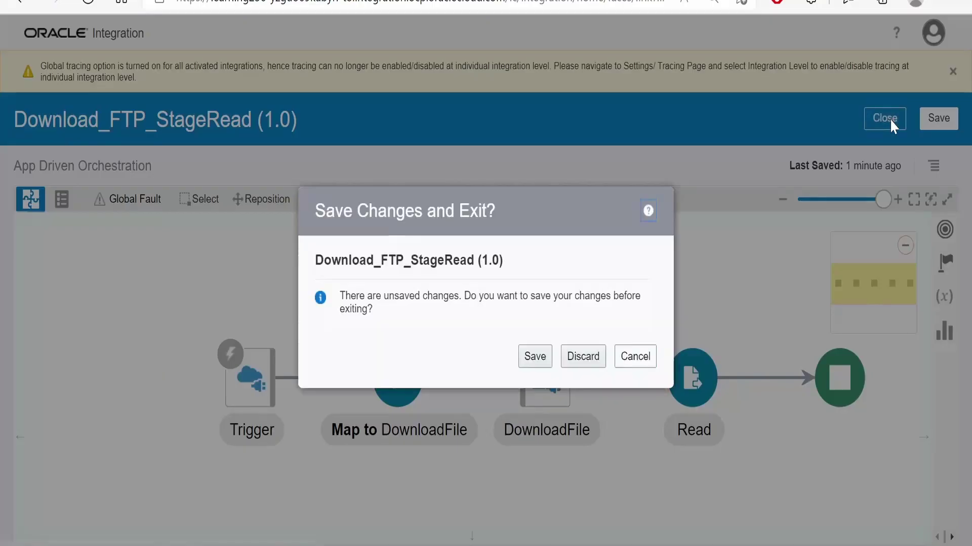
click(535, 356)
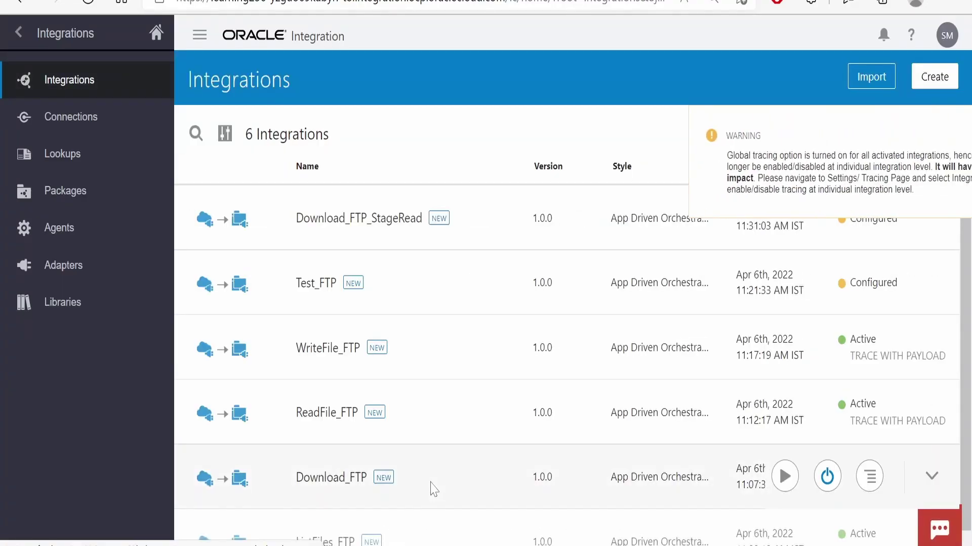
click(960, 133)
mouse_move(827, 218)
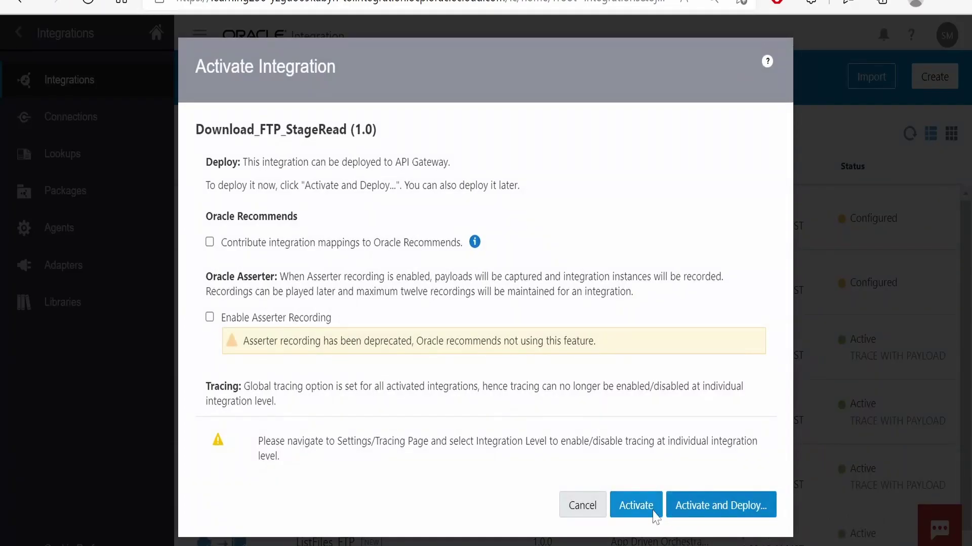
click(636, 504)
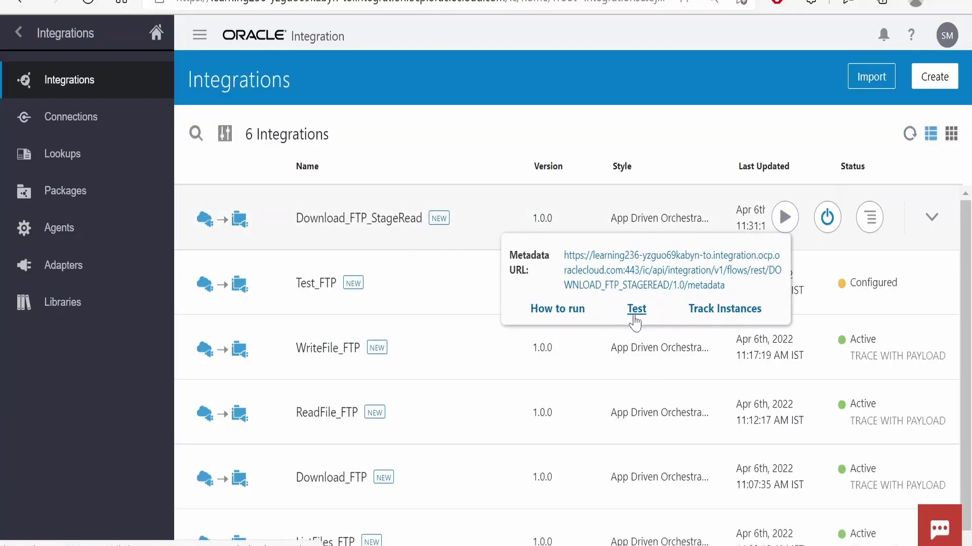
- Open the test page and trim the body to sourceFileName and sourceDirectory /upload/TEST/Outbound
click(634, 314)
click(182, 249)
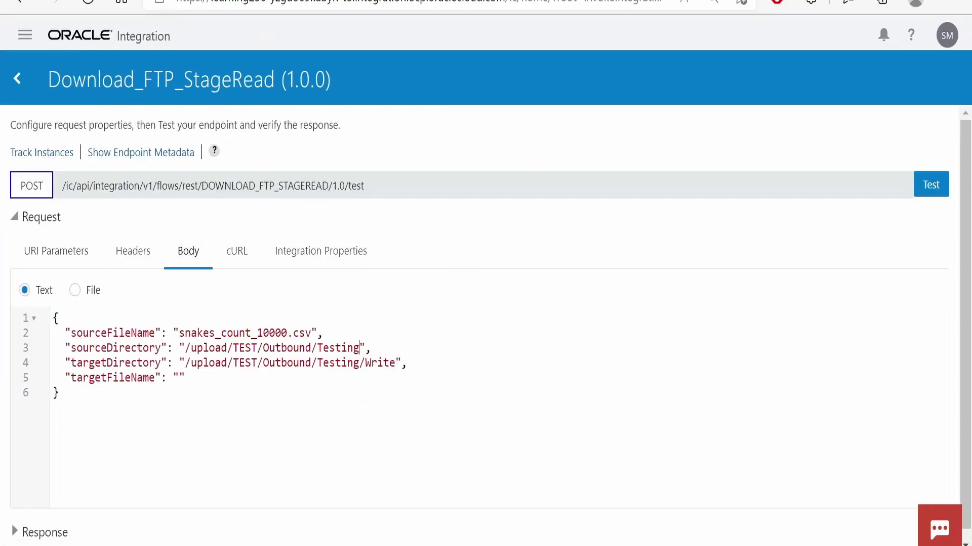
drag(360, 348, 191, 347)
text(/upload/TEST/Outbound)
key(shift+Up)
key(shift+Up)
key(shift+End)
key(Delete)
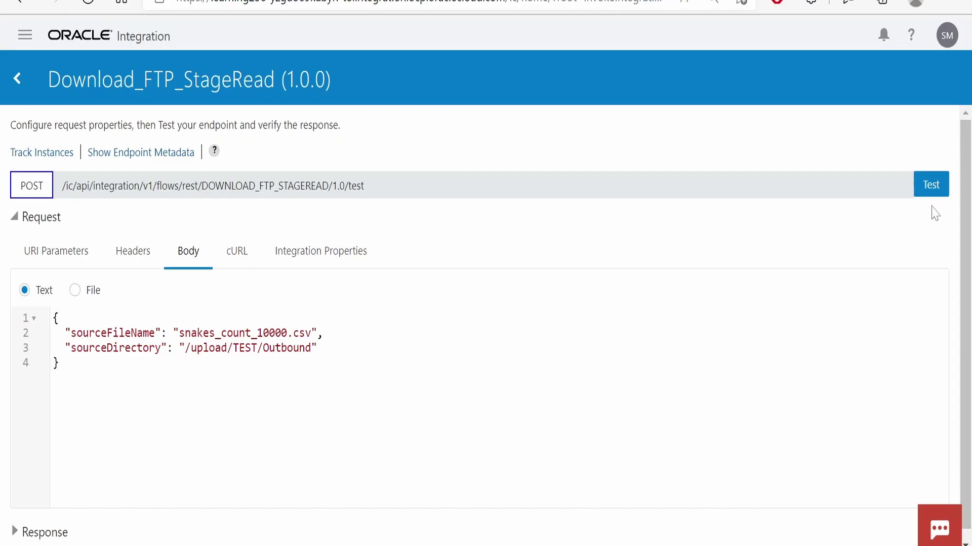
- Run the test and refresh the Activity Stream until instance 4800032 completes
click(931, 187)
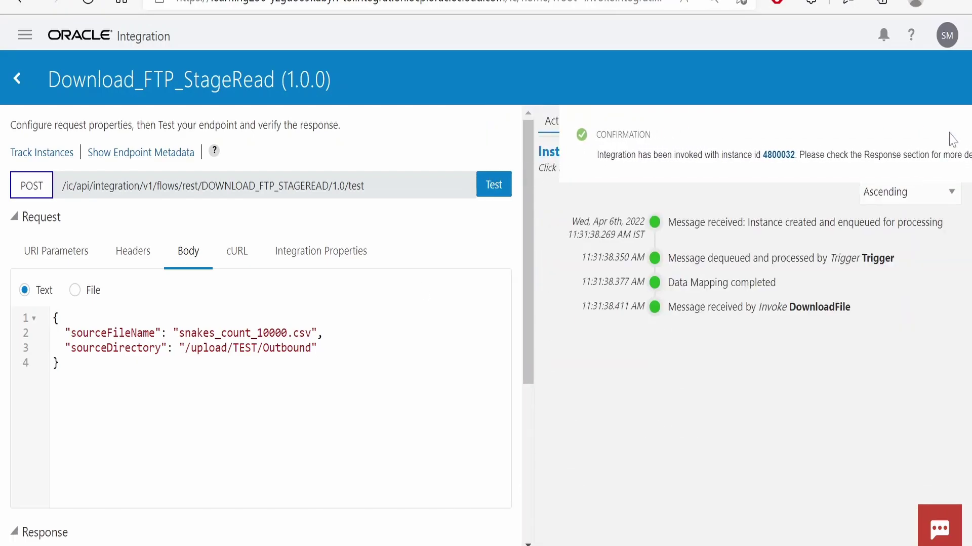
click(908, 134)
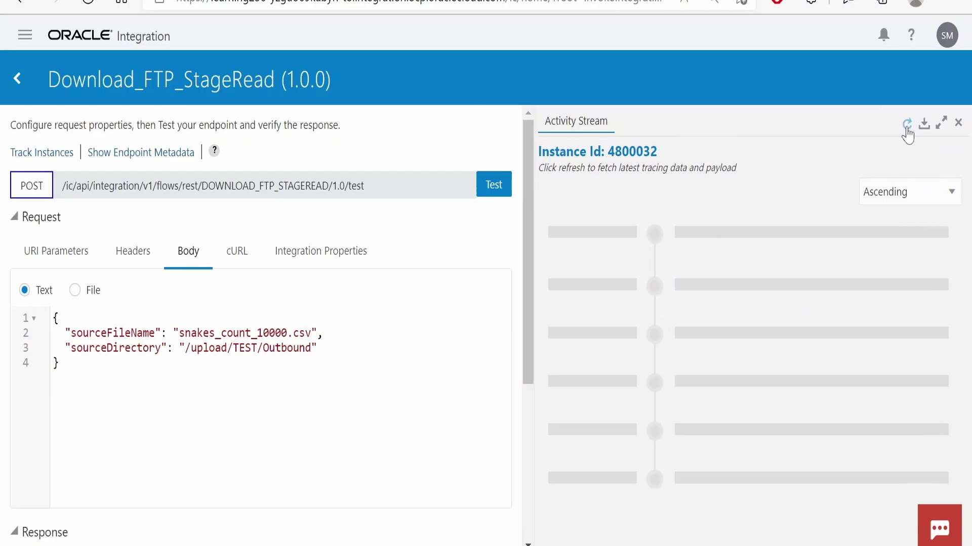
click(908, 134)
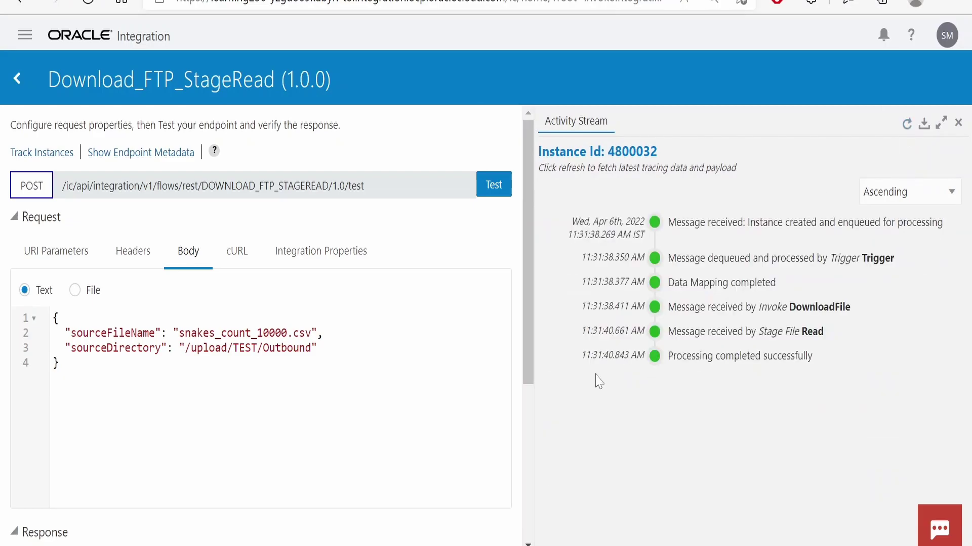
click(905, 127)
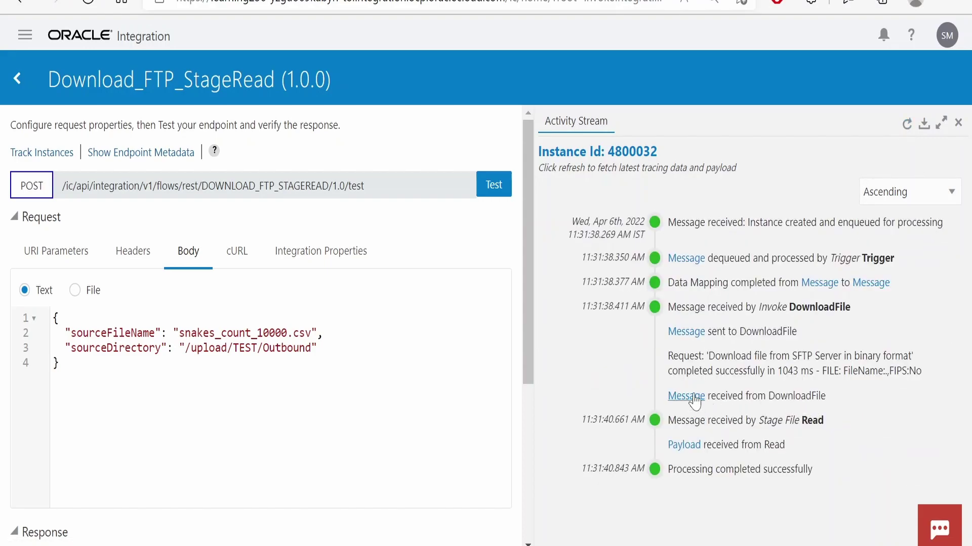
- Refresh the activity stream and expand the Read step payload showing Game Number and Game Length records
click(906, 124)
click(686, 446)
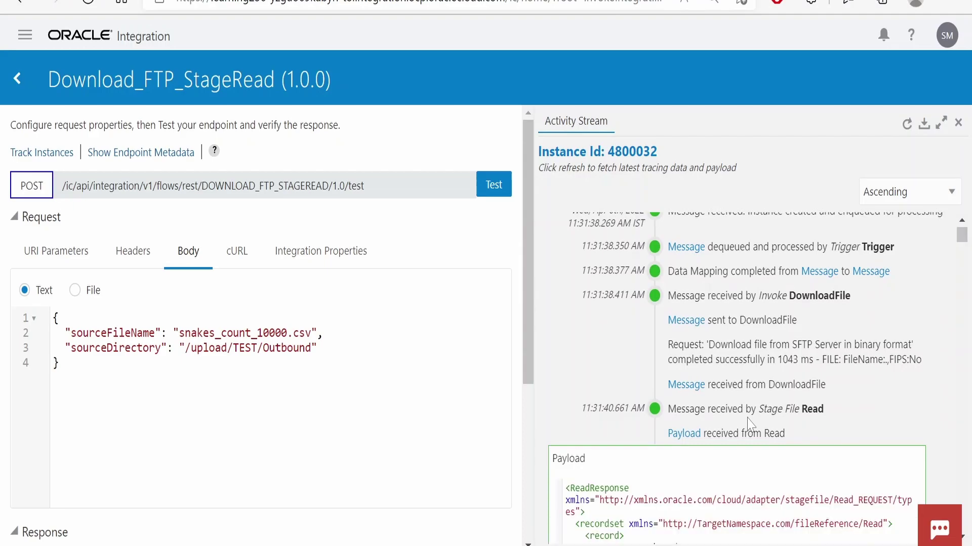
scroll(747, 424, down, 3)
scroll(748, 424, down, 2)
scroll(670, 401, up, 2)
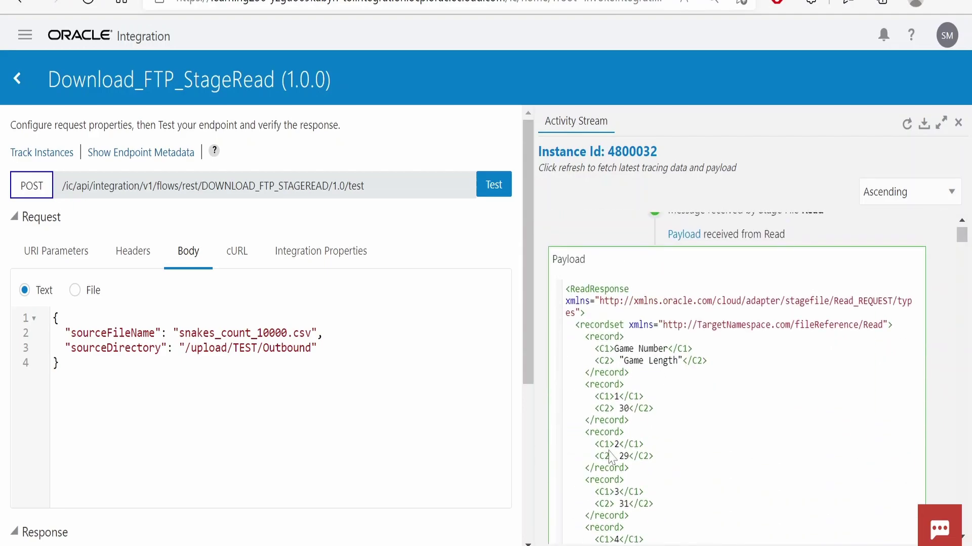